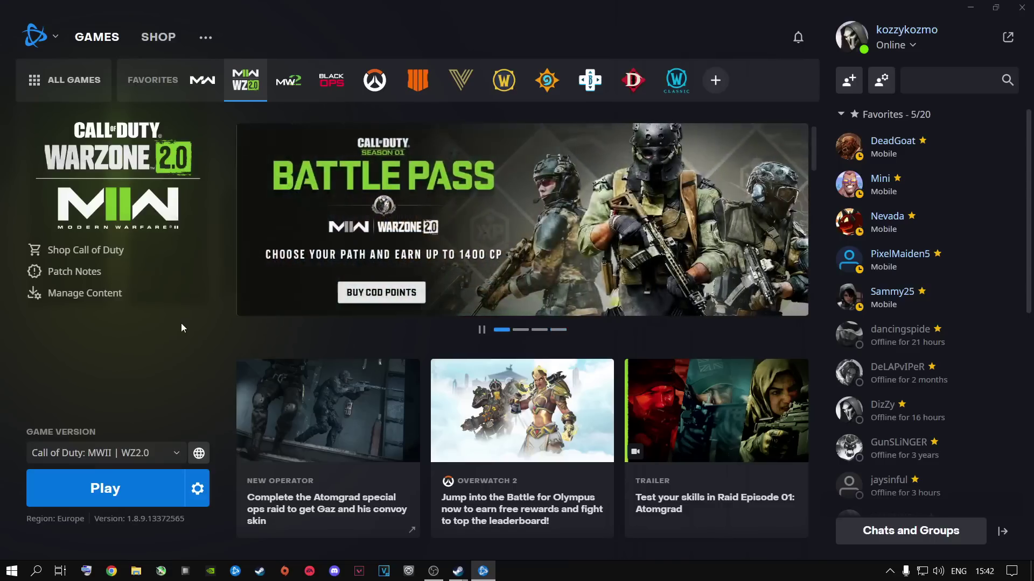
Minimize the Battle.net launcher and open File Explorer
left_click(971, 7)
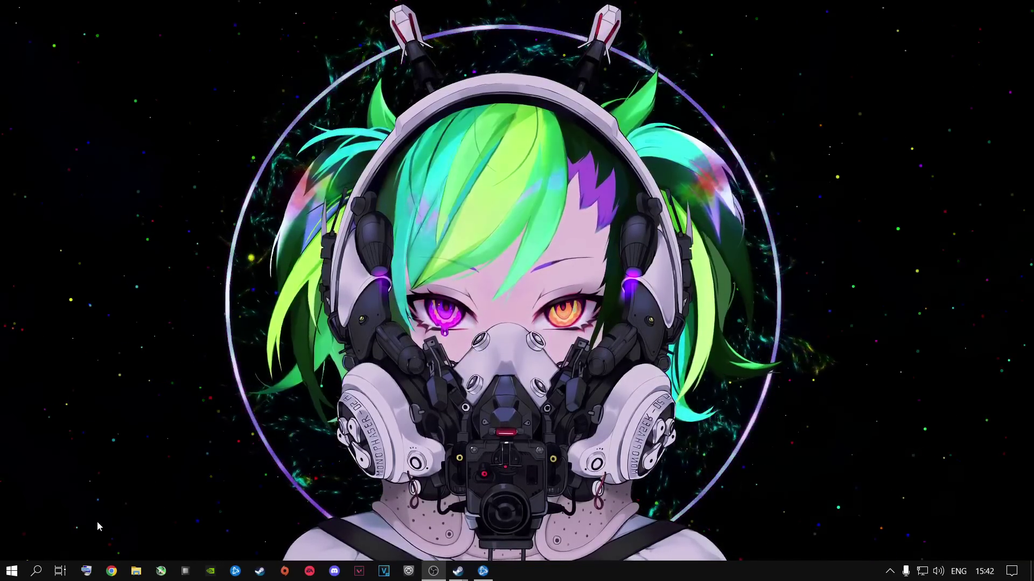
left_click(136, 571)
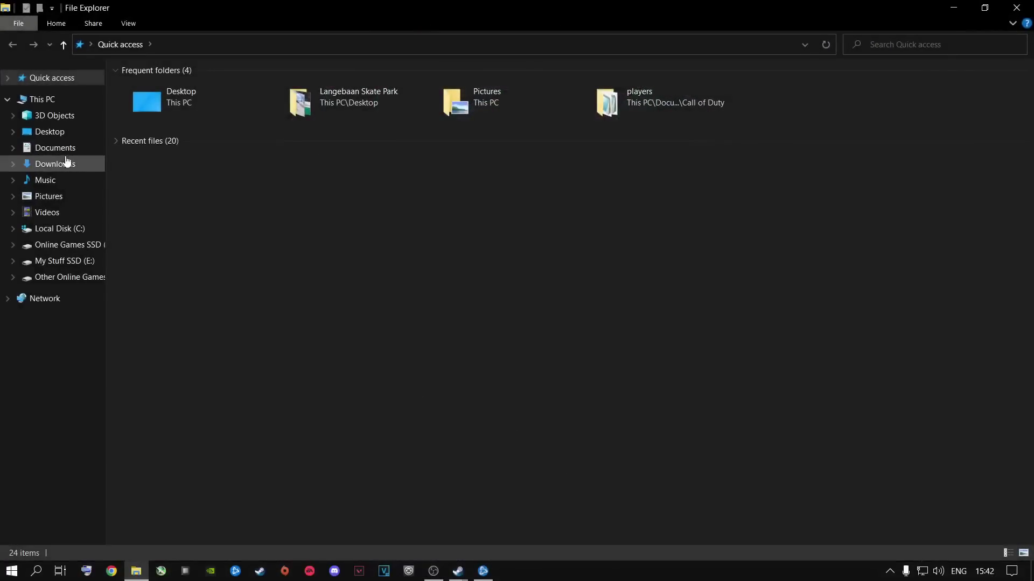
Open options.3.cod22 from Documents\Call of Duty\players in Notepad
left_click(55, 150)
double_click(157, 102)
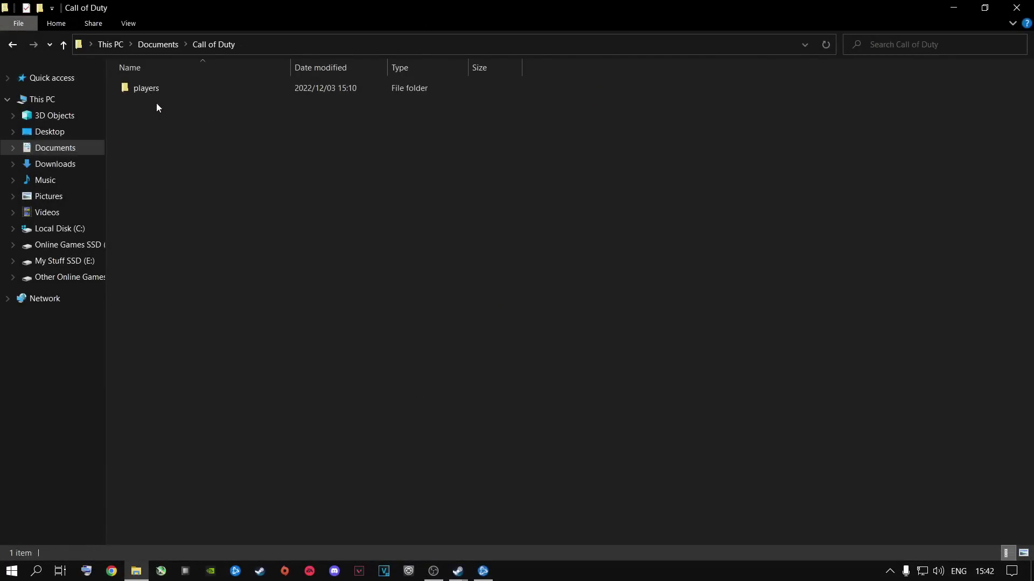
double_click(150, 90)
left_click(161, 150)
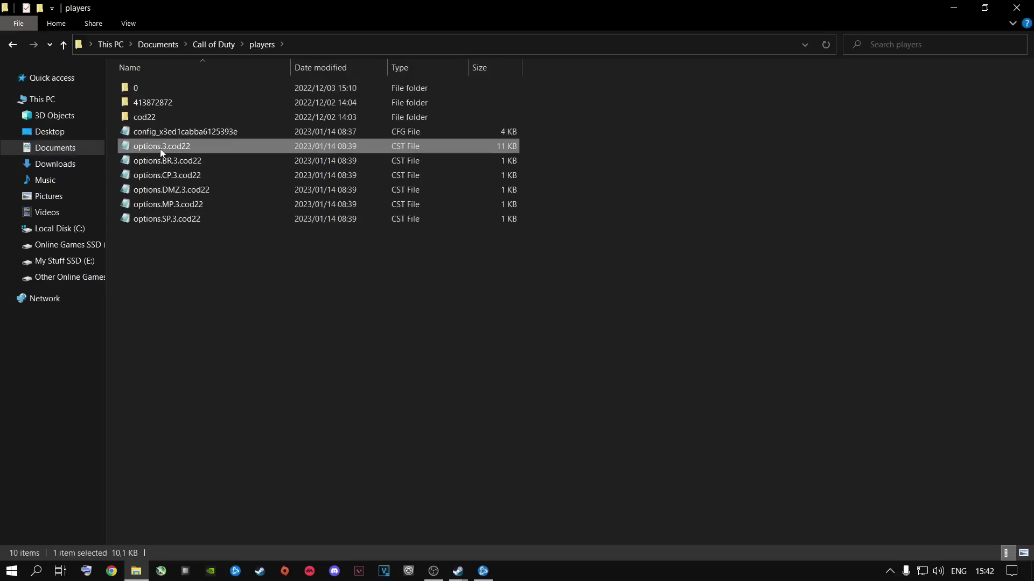
double_click(167, 151)
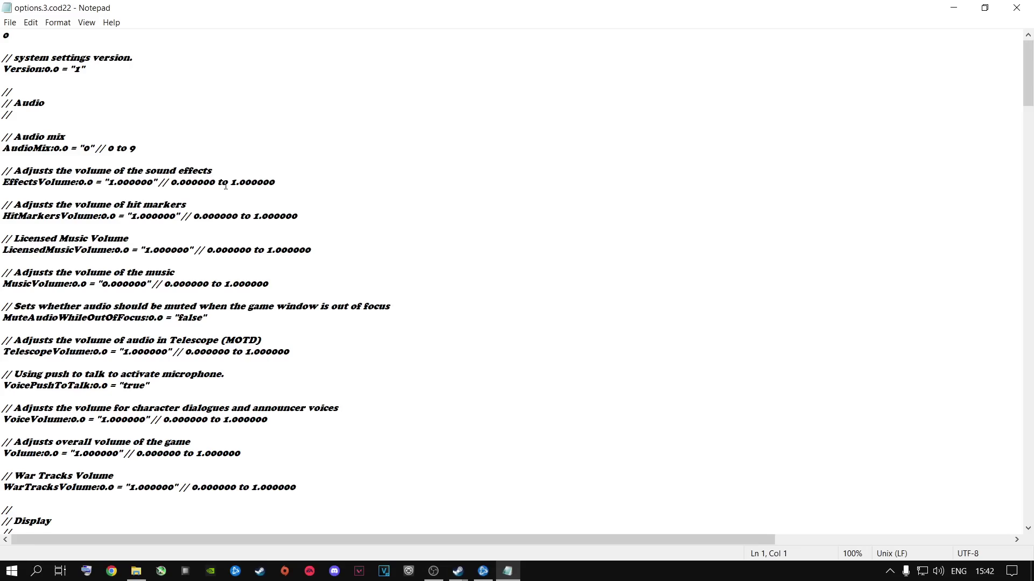
Scroll down to RendererWorkerCount and set its value to 4
scroll(263, 257, "down", 20)
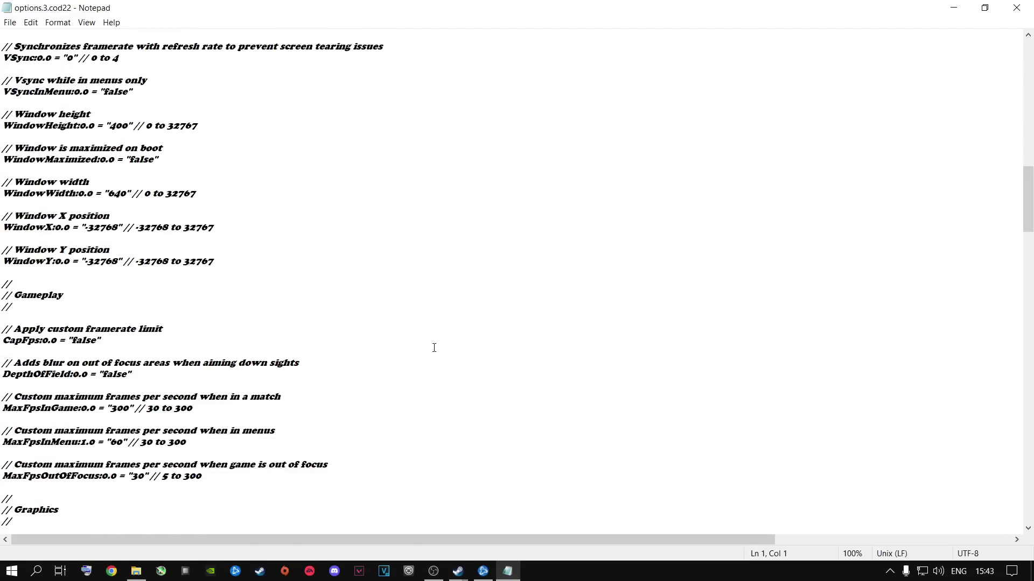
scroll(433, 350, "down", 20)
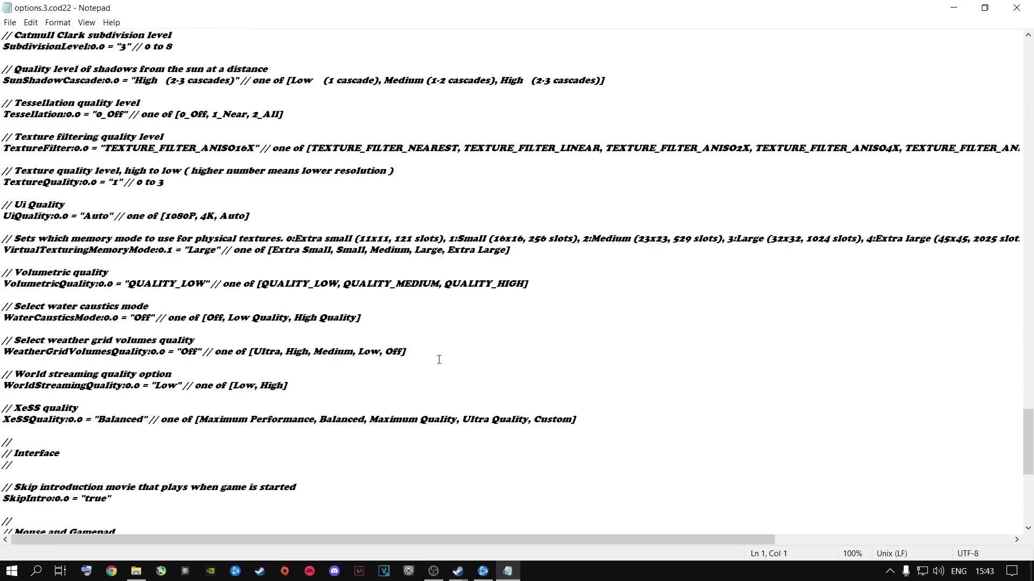
left_click_drag(3, 398, 237, 399)
left_click(237, 400)
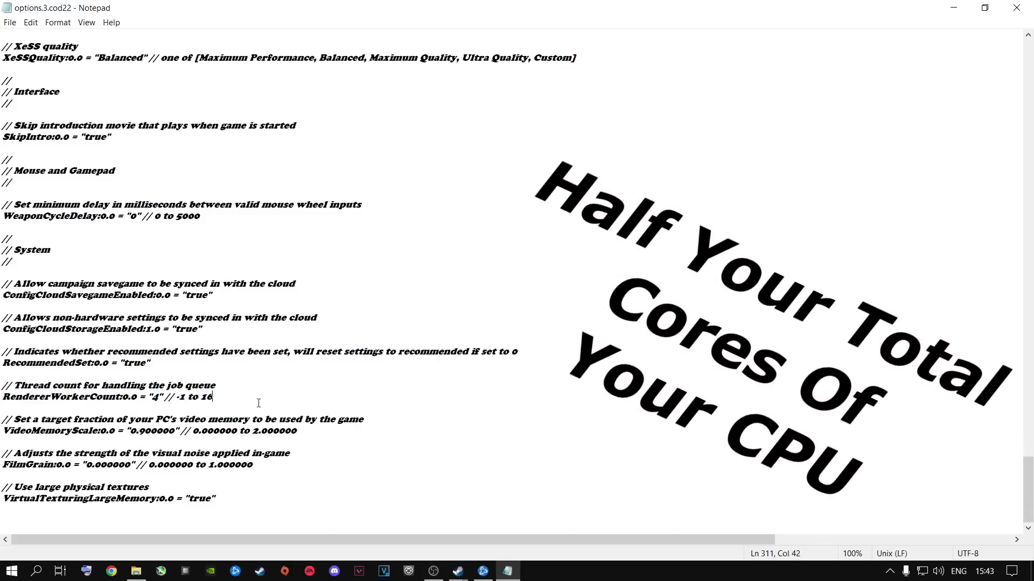
double_click(155, 399)
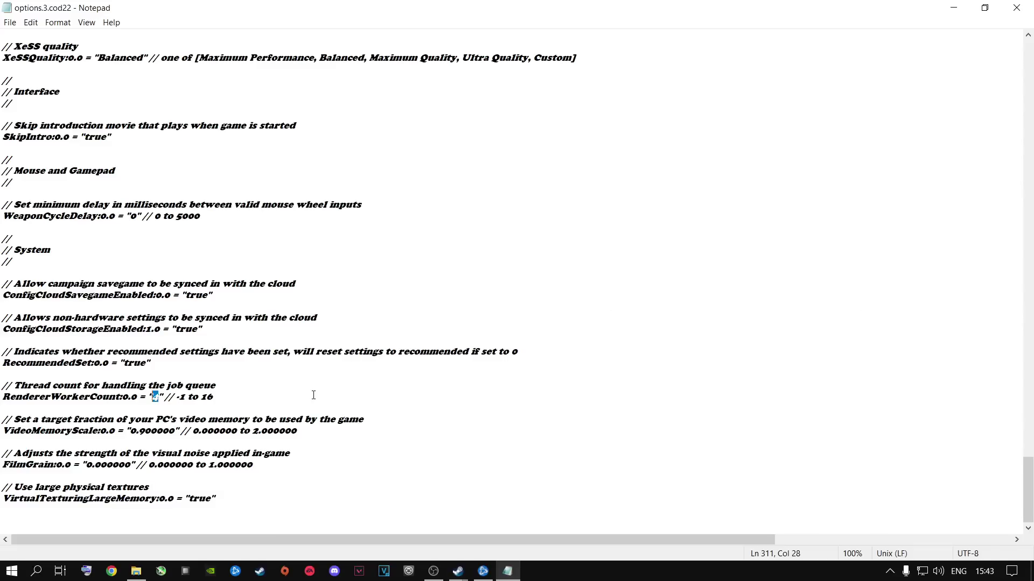
left_click(314, 395)
left_click(154, 397)
key("Up")
key("Up")
key("Up")
key("Up")
key("Up")
key("Up")
key("Up")
key("Up")
key("Up")
key("Up")
key("Up")
key("Up")
key("Up")
key("Up")
Save options.3.cod22 and close Notepad
left_click(9, 22)
left_click(27, 75)
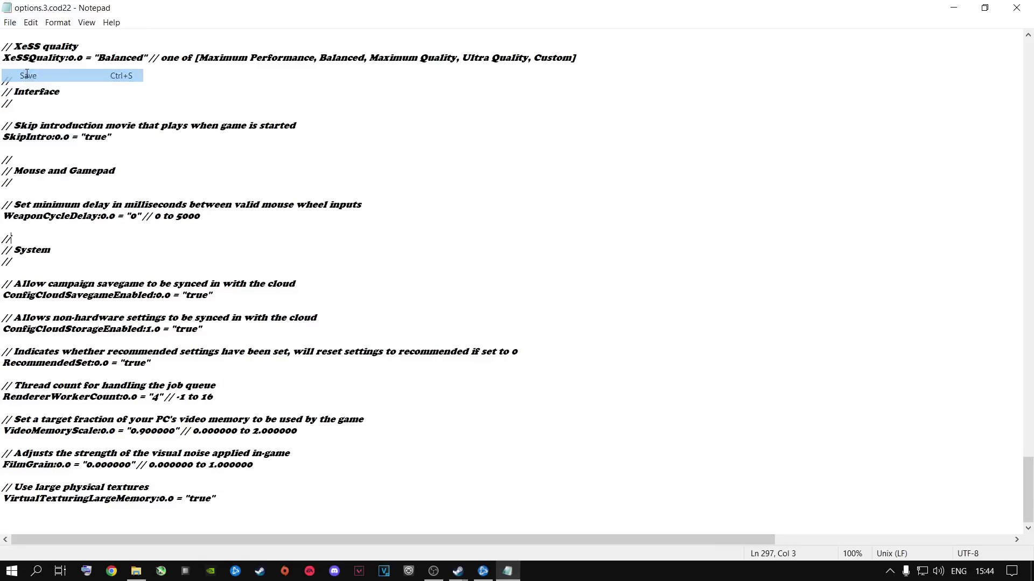
left_click(1016, 7)
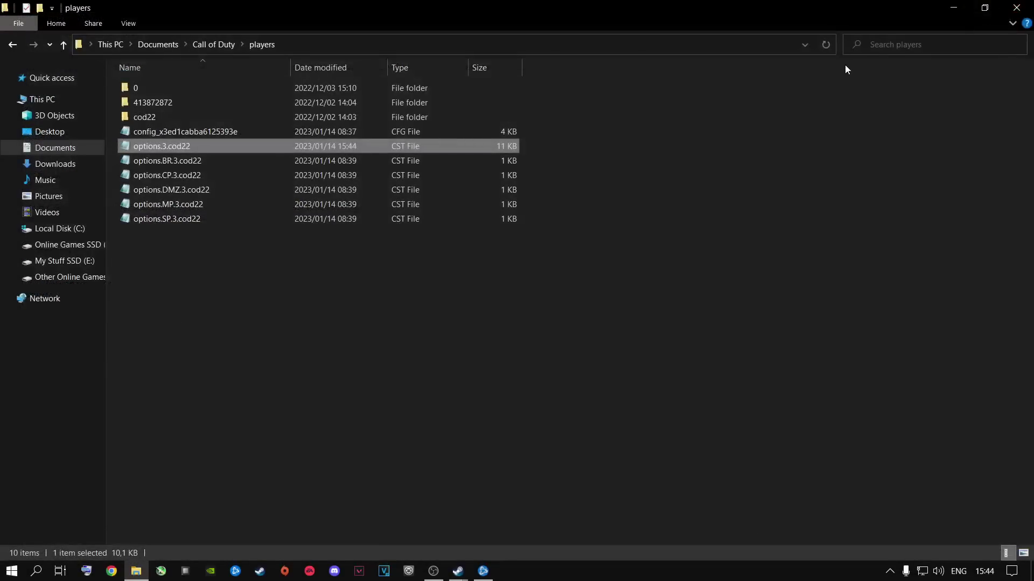
Close the players folder window and bring up the desktop context menu
left_click(1017, 8)
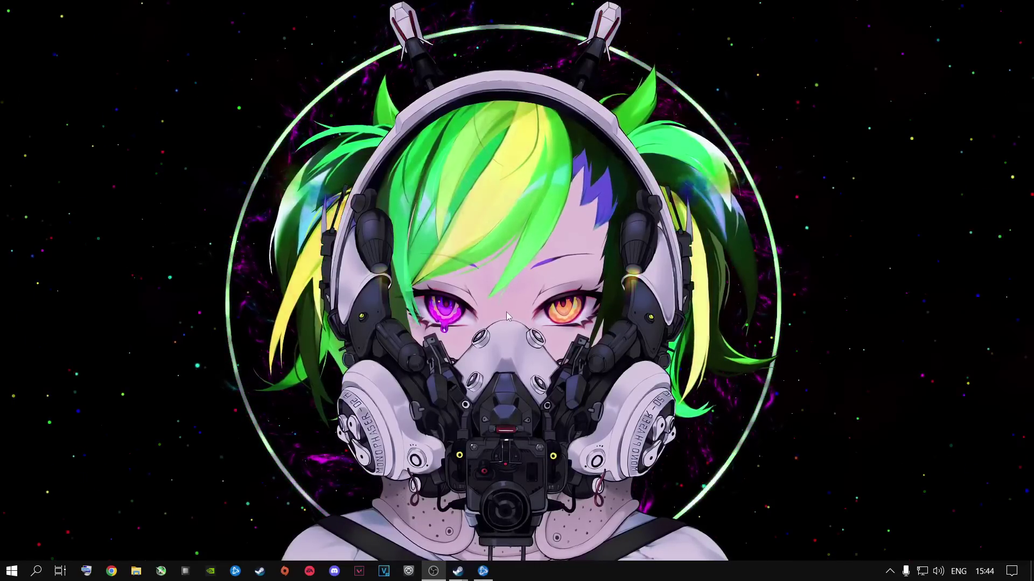
right_click(480, 311)
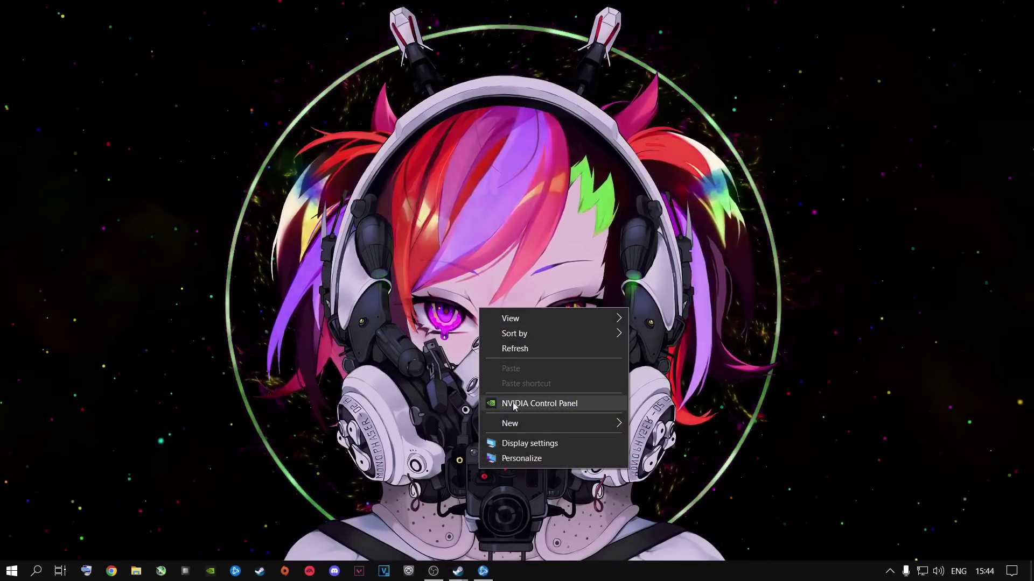
Launch NVIDIA Control Panel from the desktop menu, maximize it, and go to Manage 3D settings
left_click(421, 367)
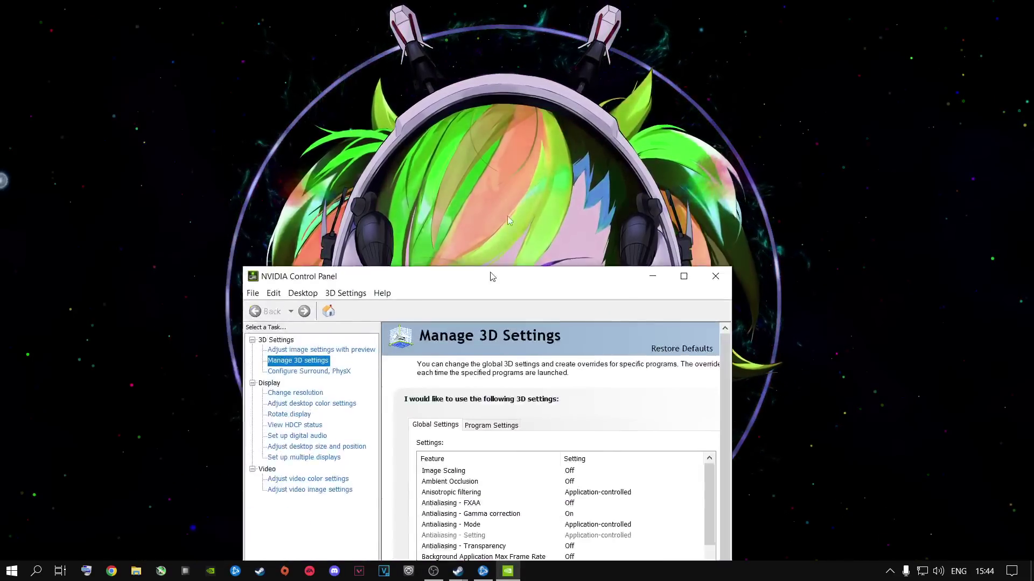
double_click(492, 277)
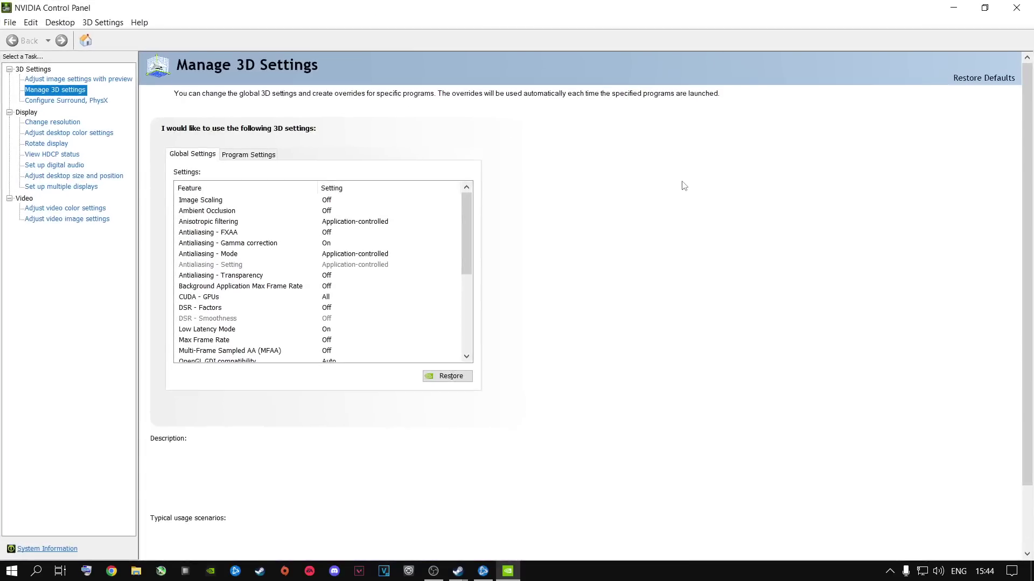
left_click(77, 80)
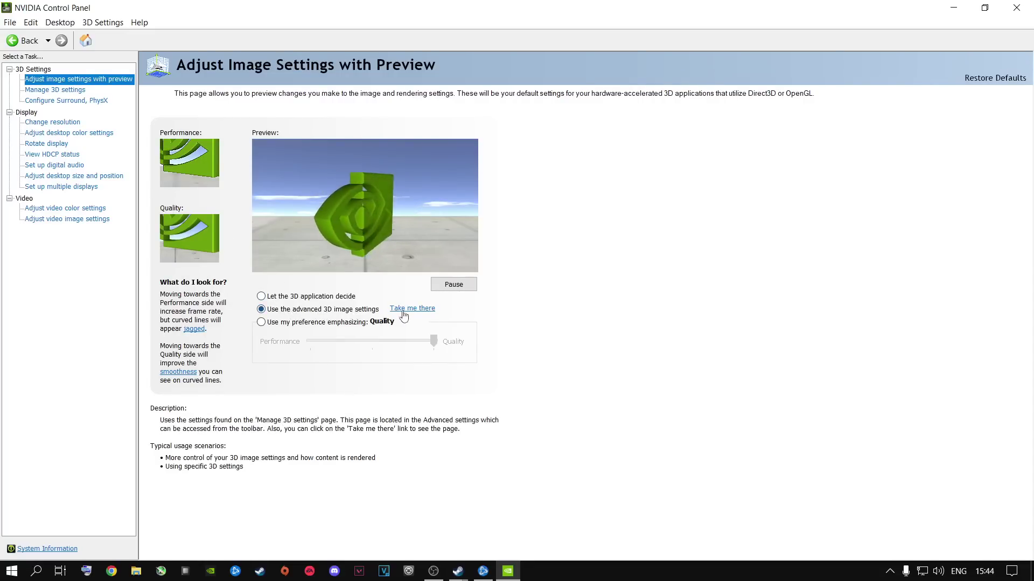
left_click(50, 91)
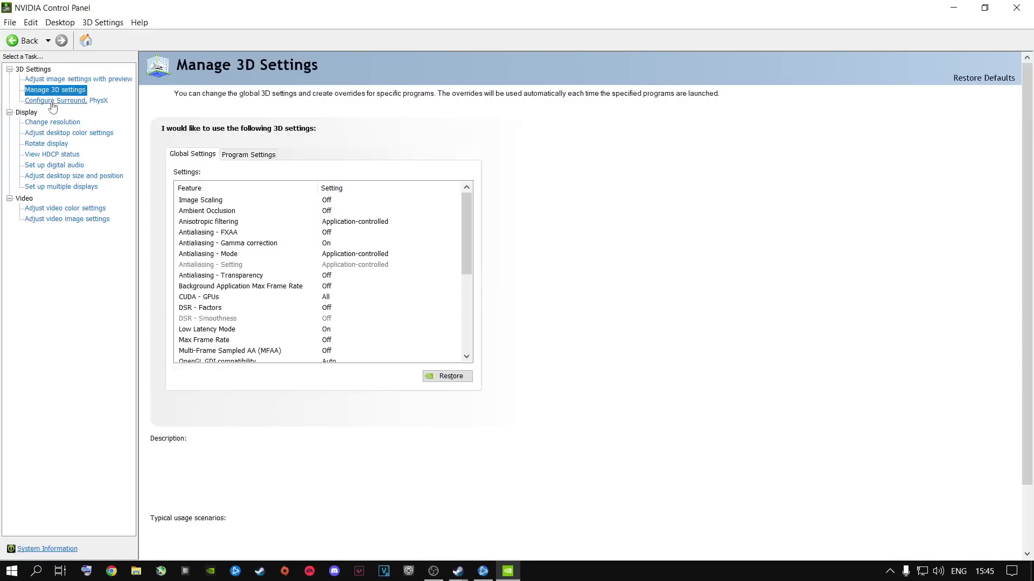
Look at Program Settings, then return to Global Settings and scroll the feature list
left_click(250, 155)
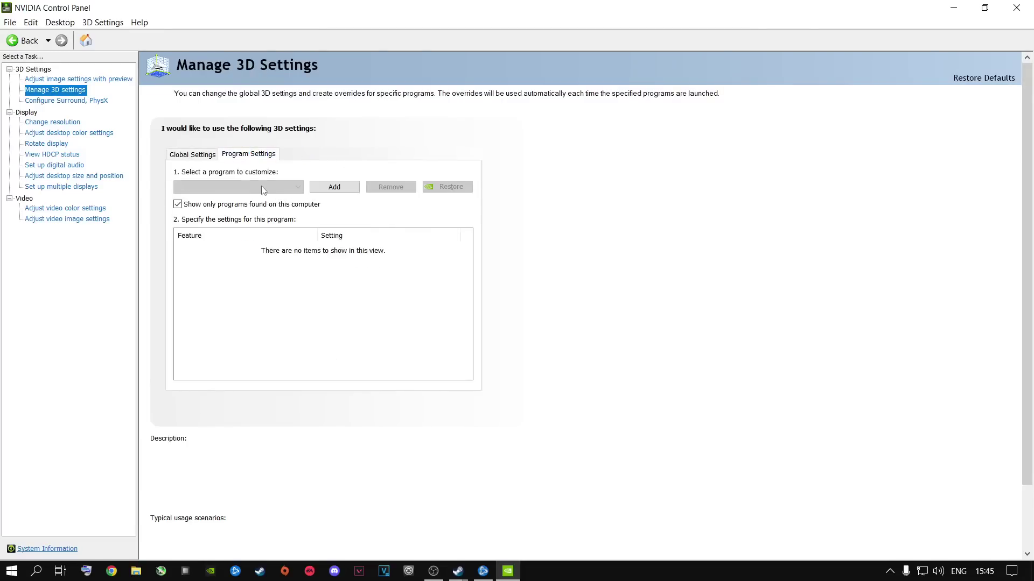
left_click(203, 156)
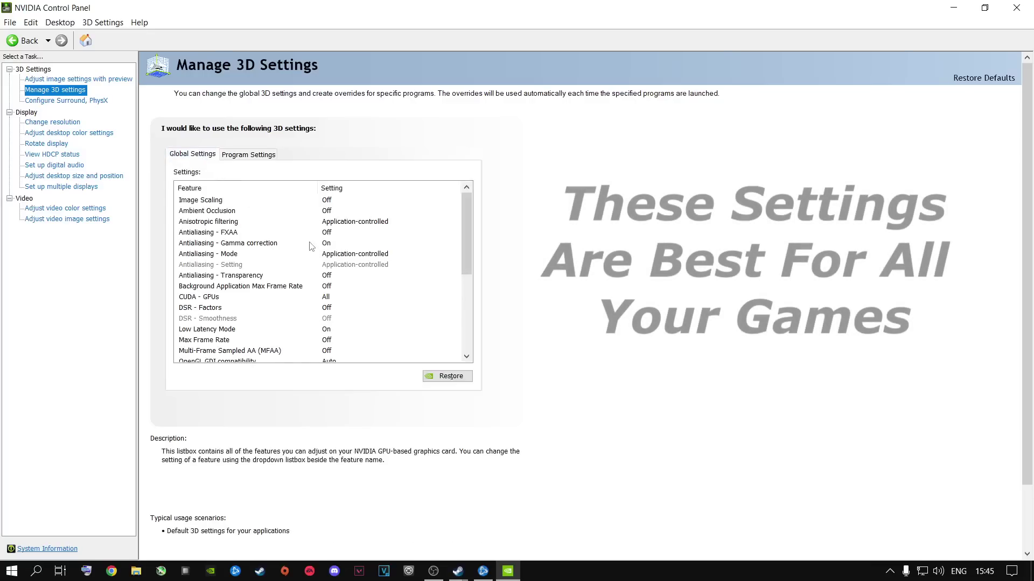
mouse_move(418, 232)
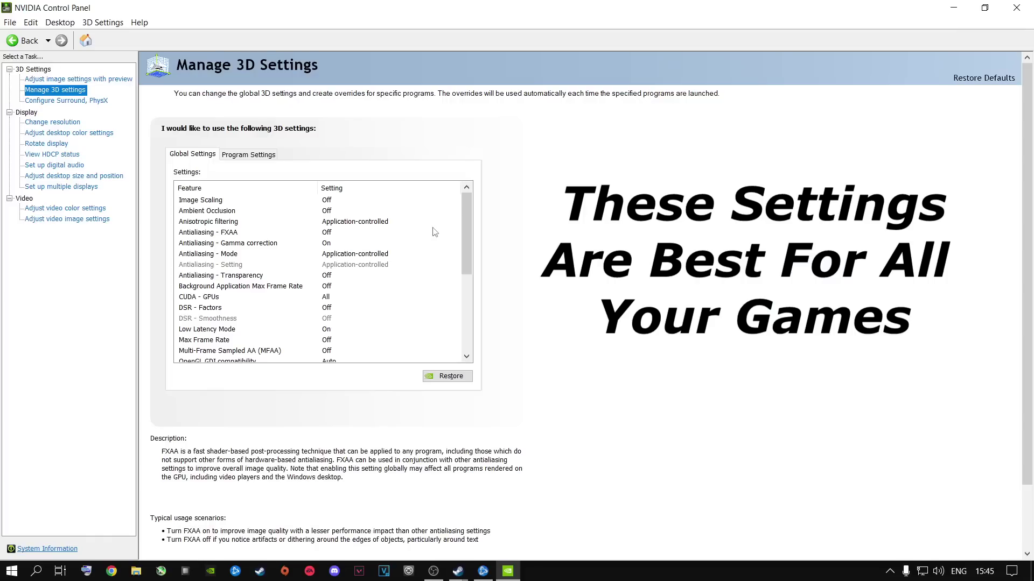
left_click_drag(466, 209, 470, 284)
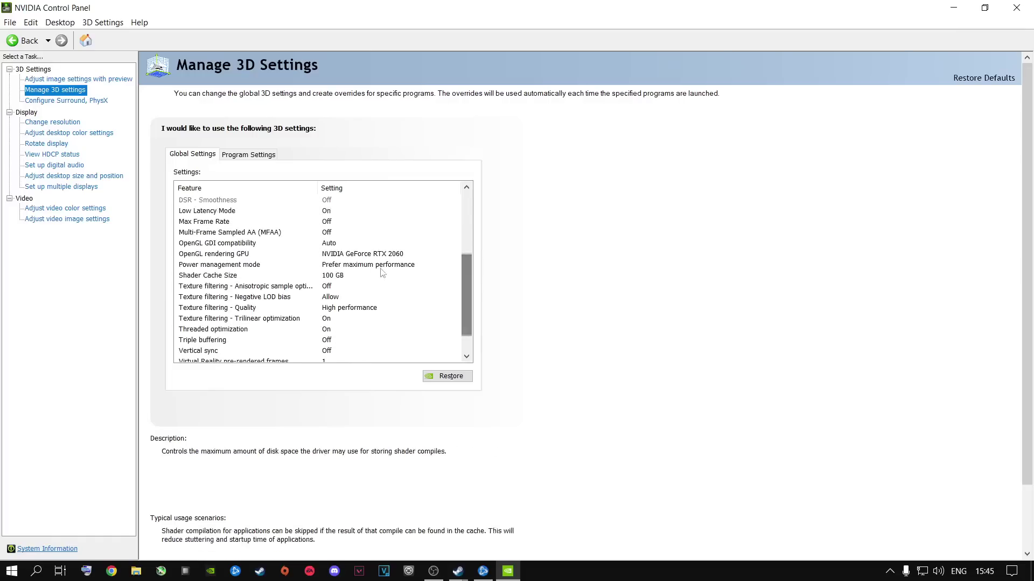
left_click(216, 280)
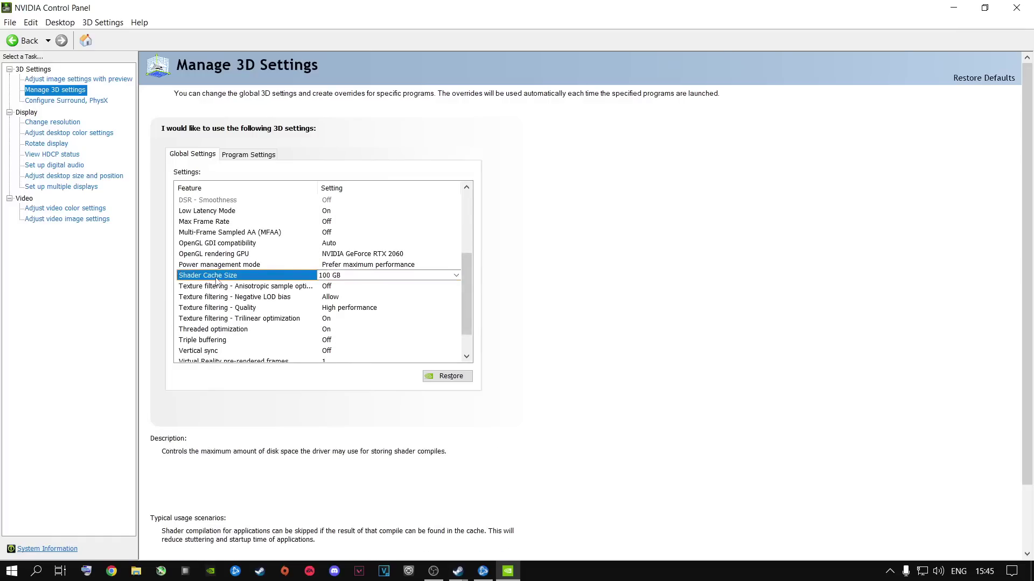
left_click(321, 276)
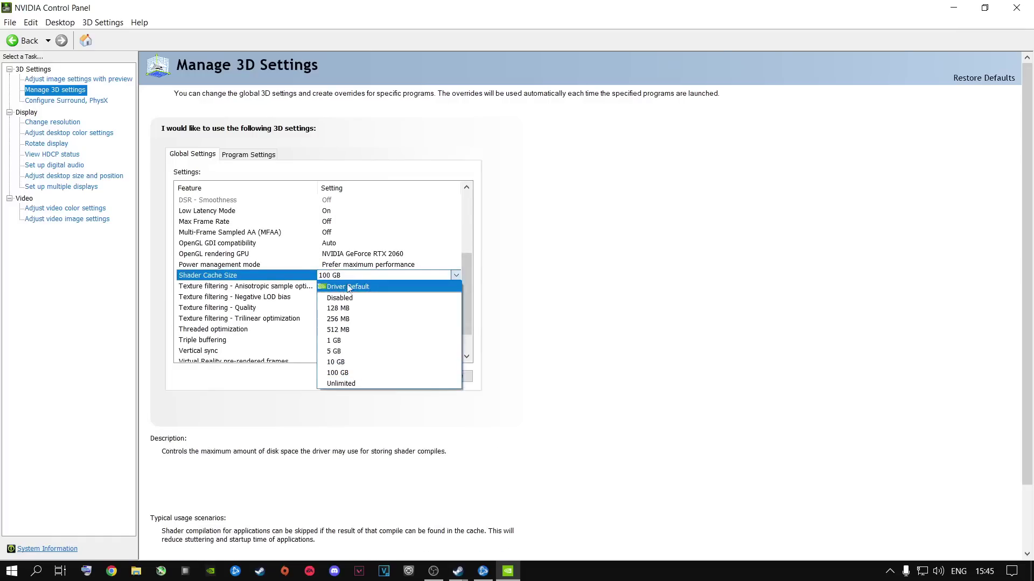
left_click(338, 373)
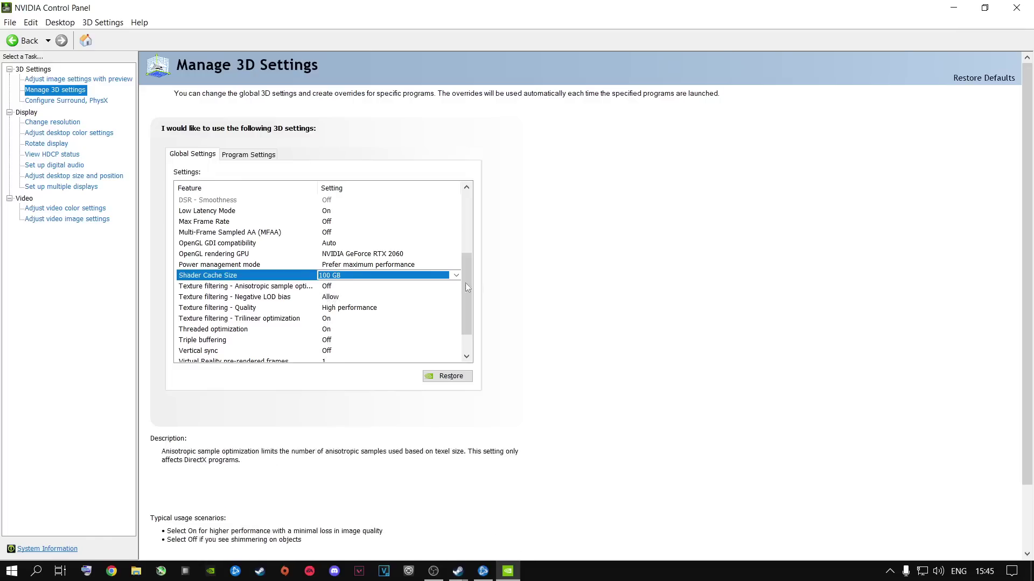
left_click_drag(465, 283, 462, 332)
left_click_drag(465, 295, 466, 221)
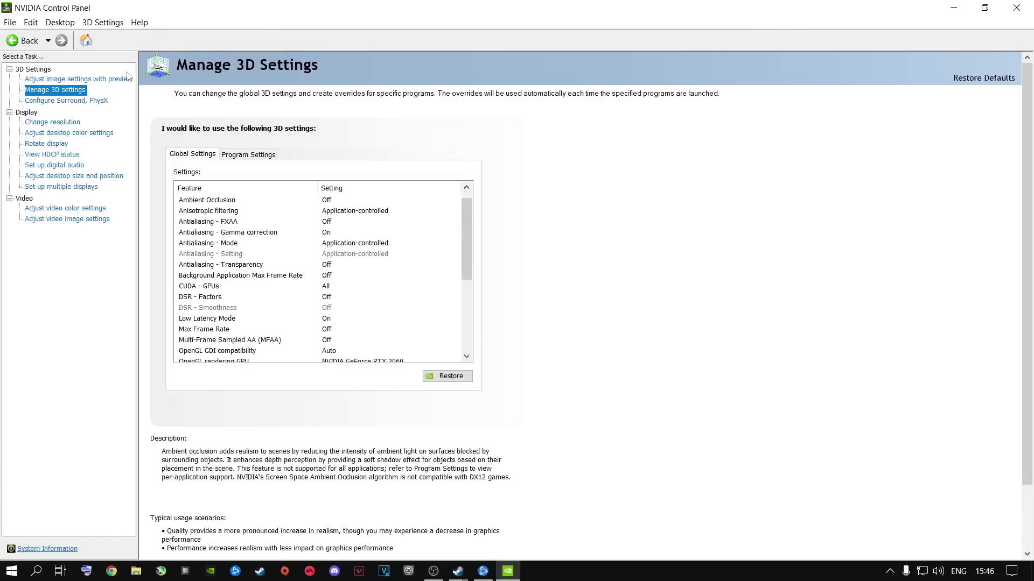
left_click(67, 100)
Keep NVIDIA GeForce RTX 2060 as the PhysX processor
left_click(471, 177)
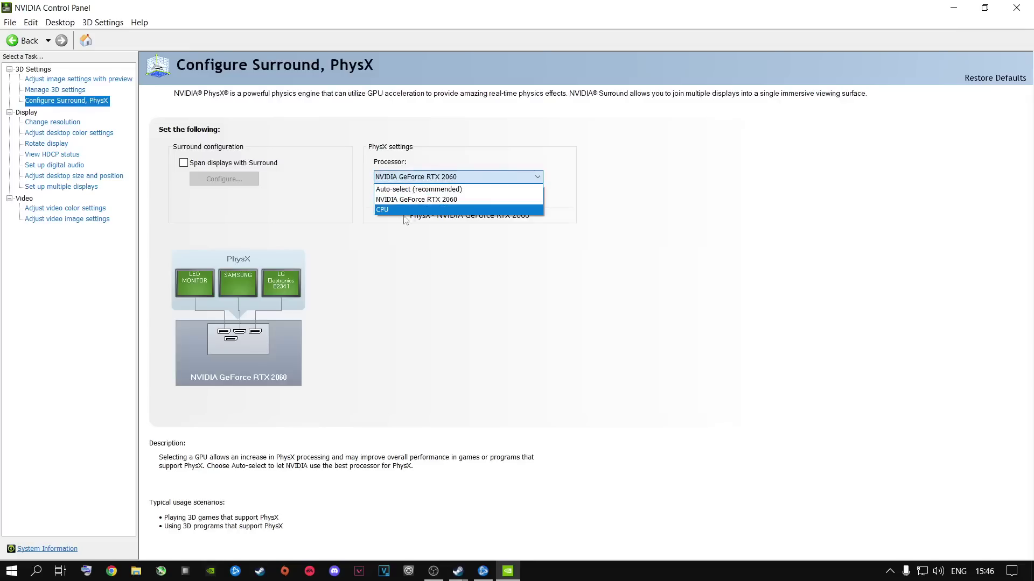
left_click(407, 199)
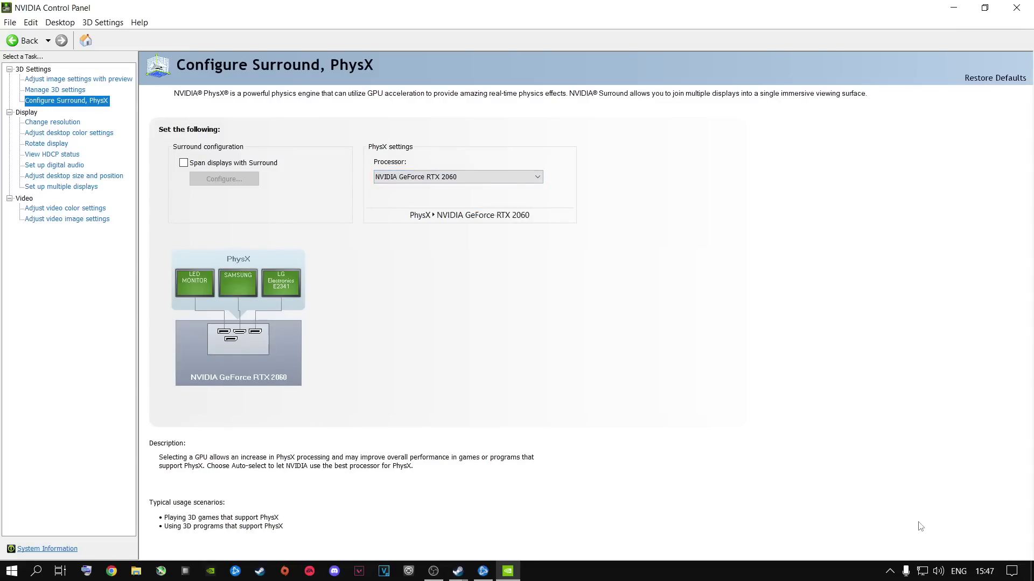
left_click(53, 133)
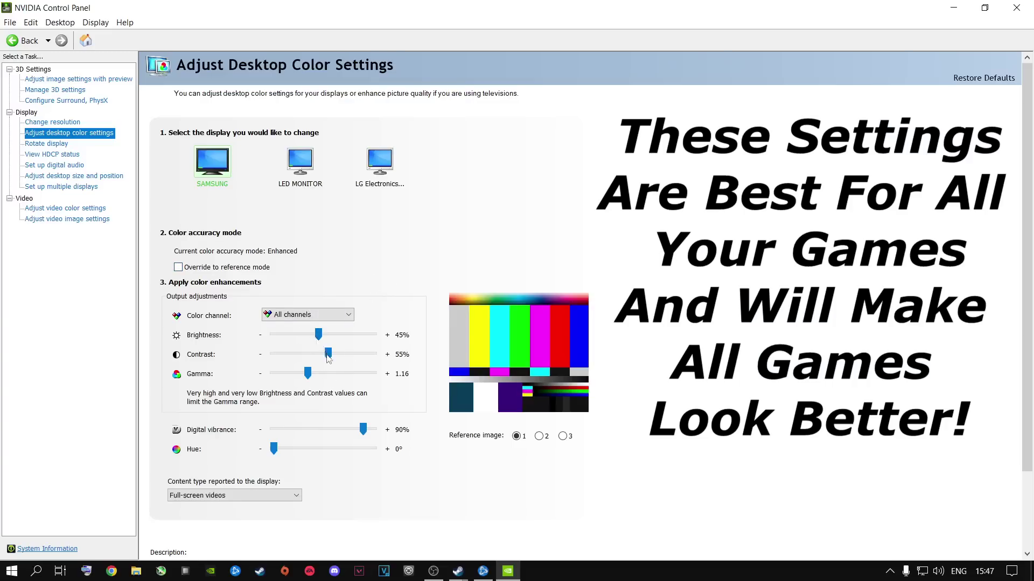
Drag the Digital vibrance slider, leaving it at 90%
mouse_move(362, 429)
left_mouse_down()
mouse_move(296, 429)
mouse_move(363, 430)
left_mouse_up()
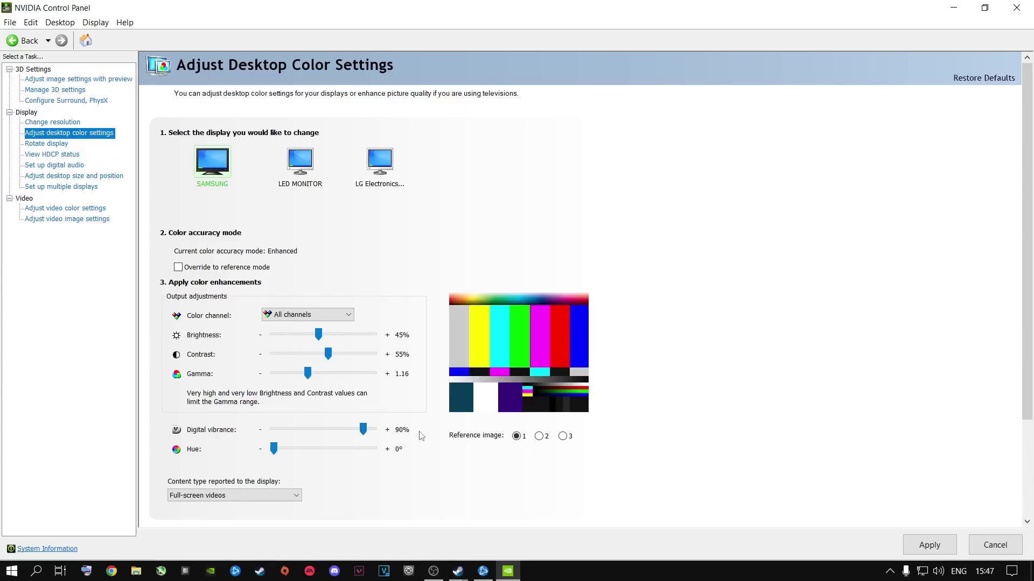